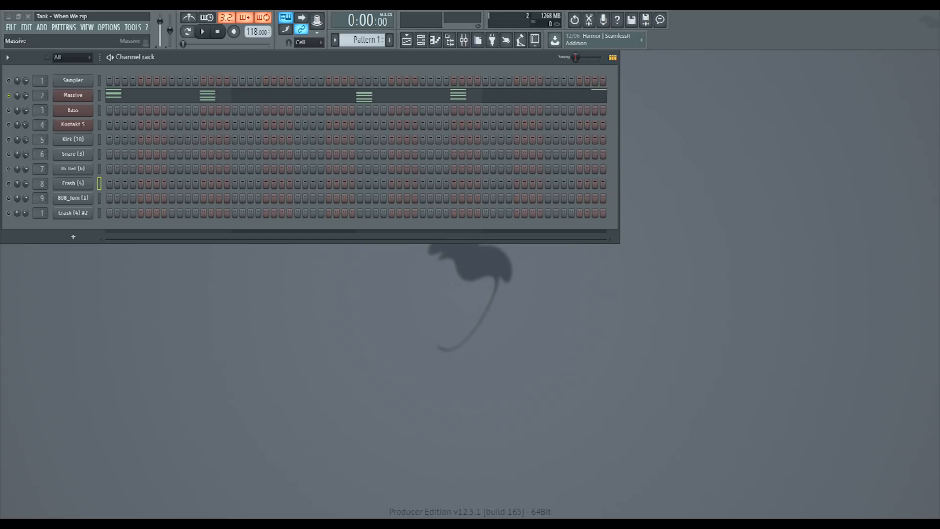
- Open the Massive channel's synth window and play Pattern 1
left_click(83, 96)
left_click_drag(647, 88, 673, 131)
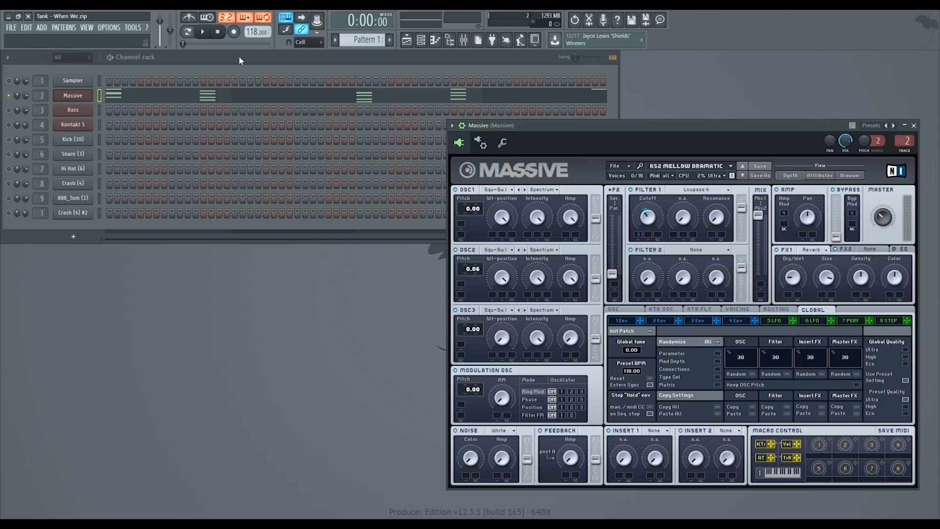
left_click(203, 33)
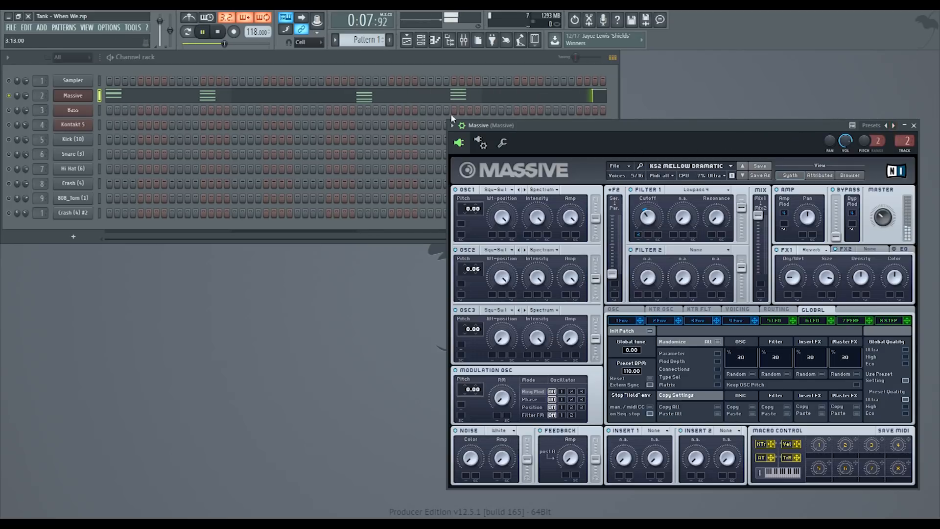
- Examine the Massive channel's chord notes in the piano roll, closing it when done
left_click(124, 95)
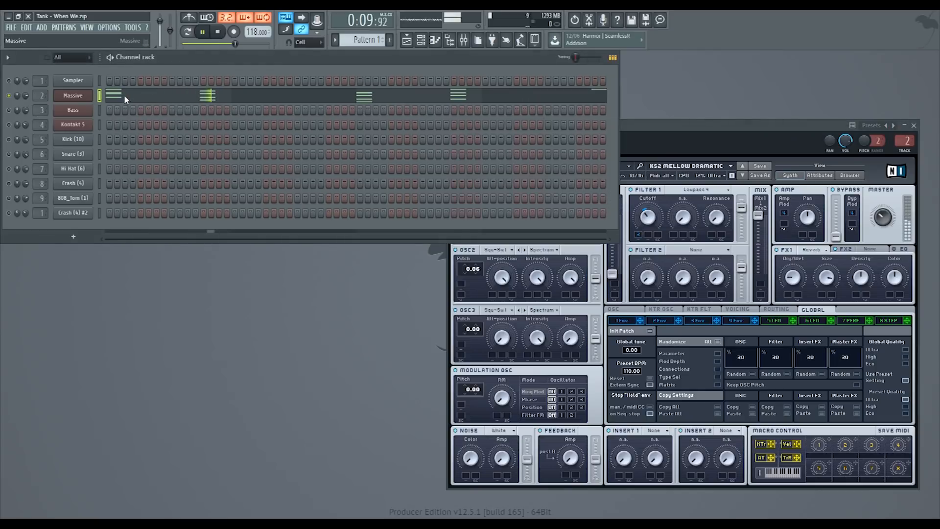
left_click(125, 95)
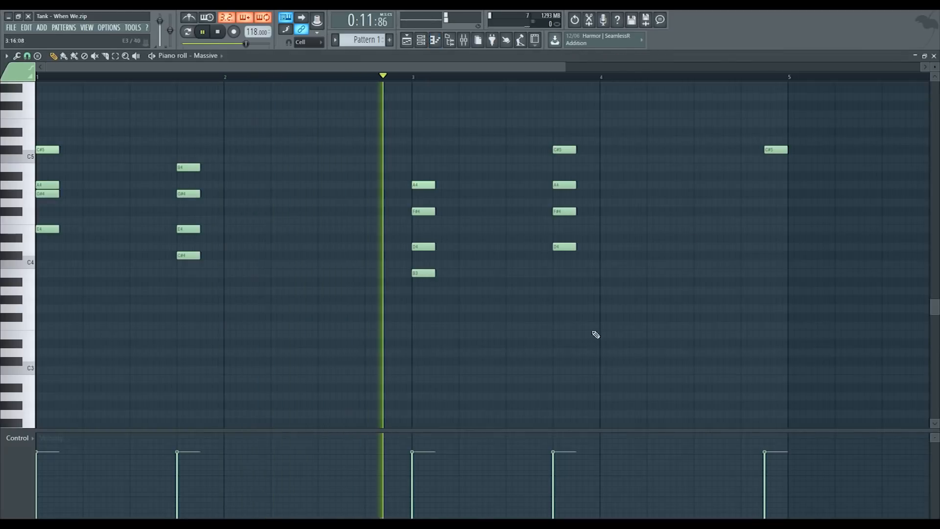
left_click(936, 55)
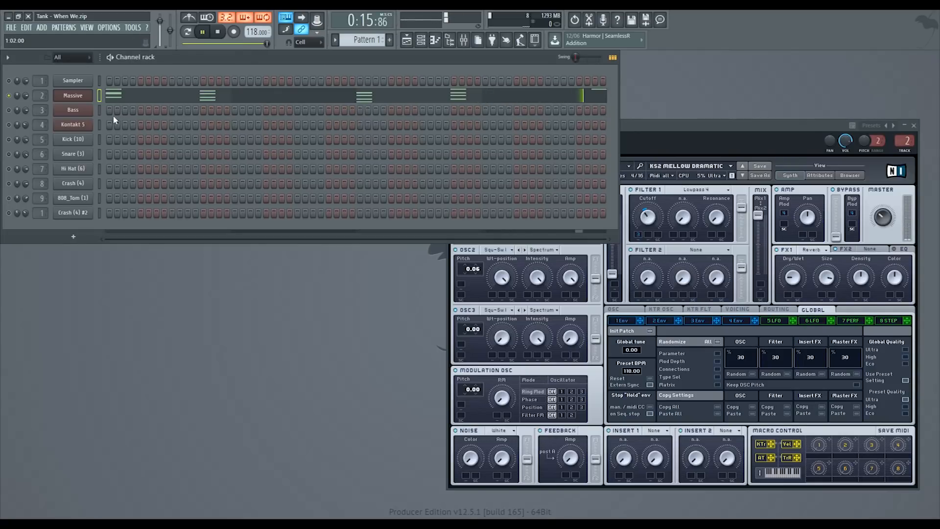
- Open the Bass channel's synth window, stop playback and unmute the Bass channel
left_click(73, 109)
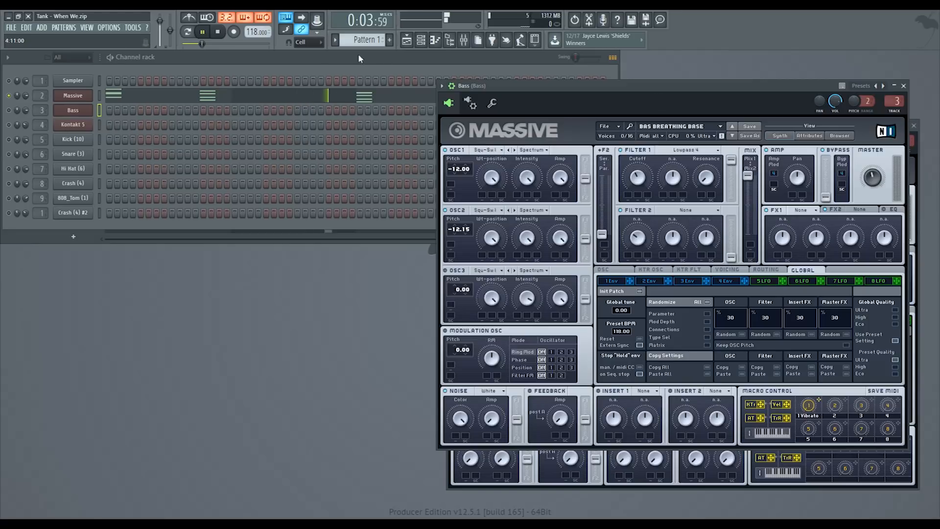
left_click(217, 31)
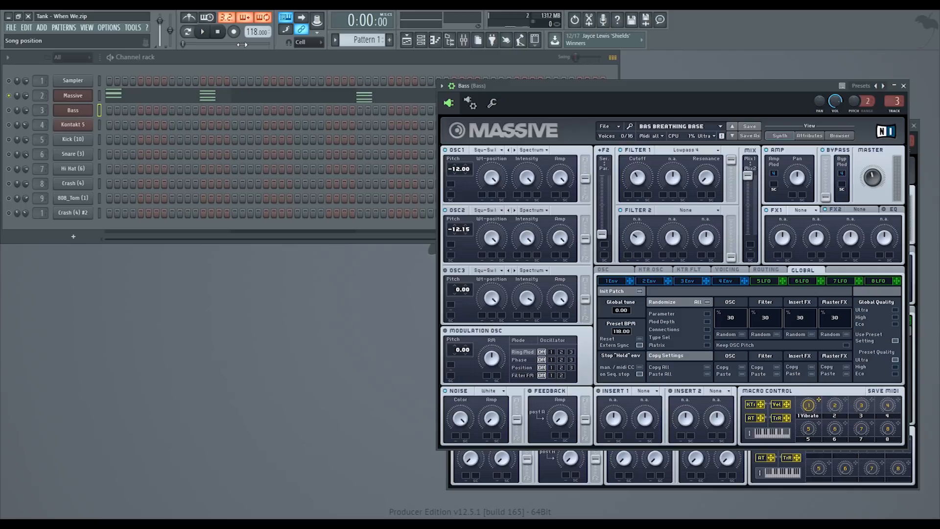
left_click(8, 111)
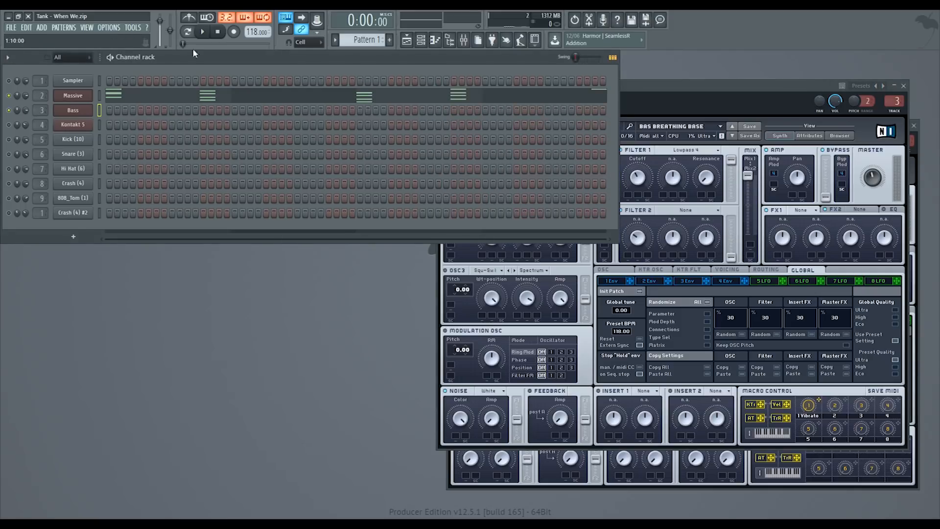
- Play back Pattern 2 and examine the Bass notes in the piano roll, stopping playback and closing the roll when done
key("space")
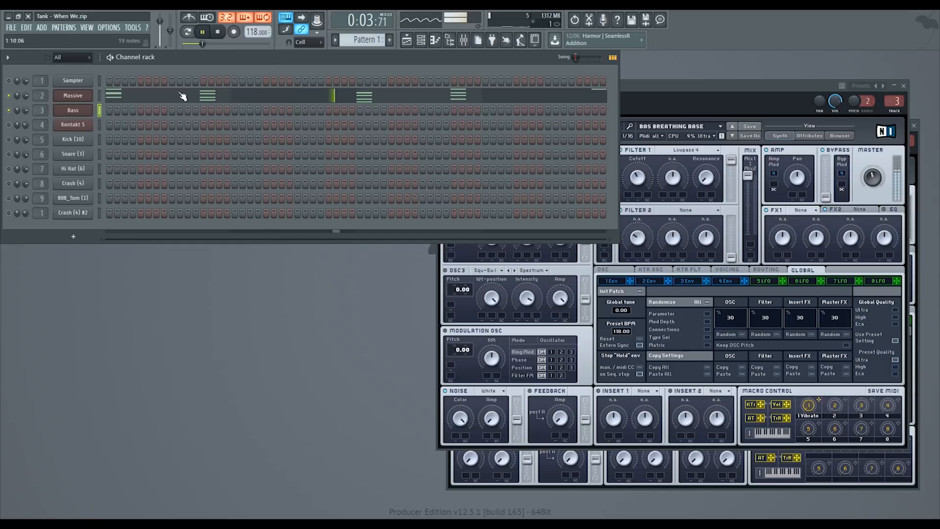
scroll(365, 40, "up", 1)
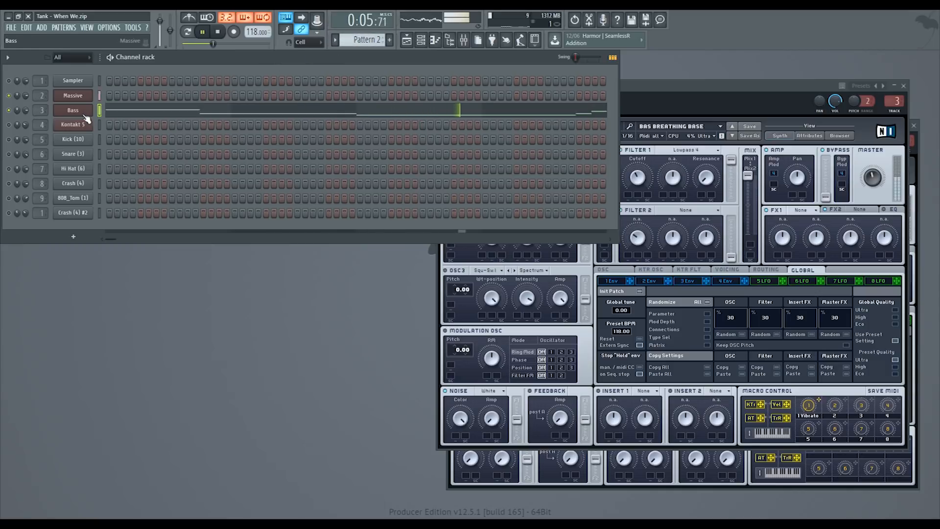
left_click(106, 110)
left_click_drag(393, 67, 695, 175)
key("space")
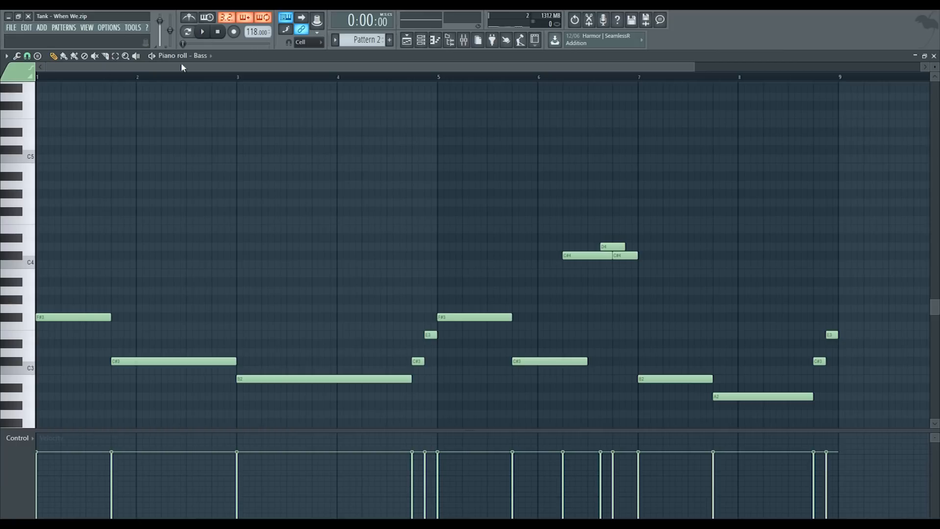
left_click_drag(695, 67, 717, 102)
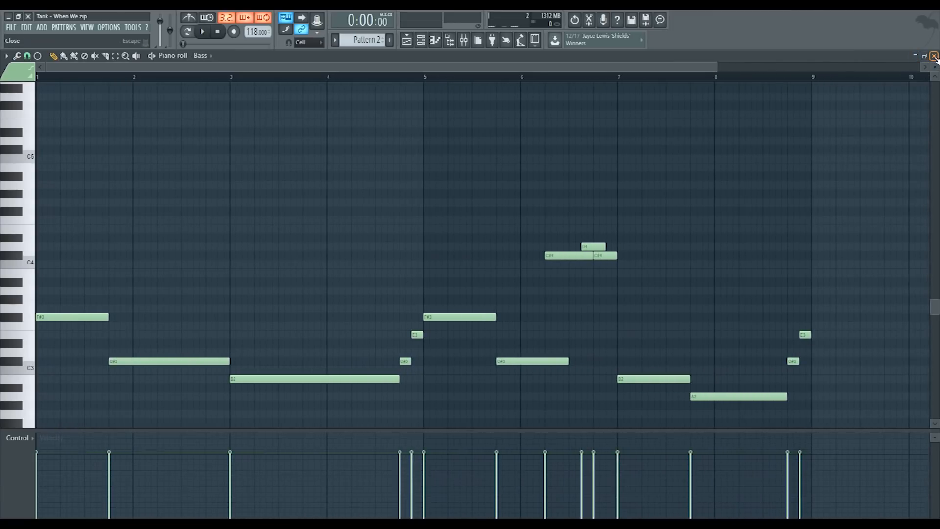
left_click(935, 56)
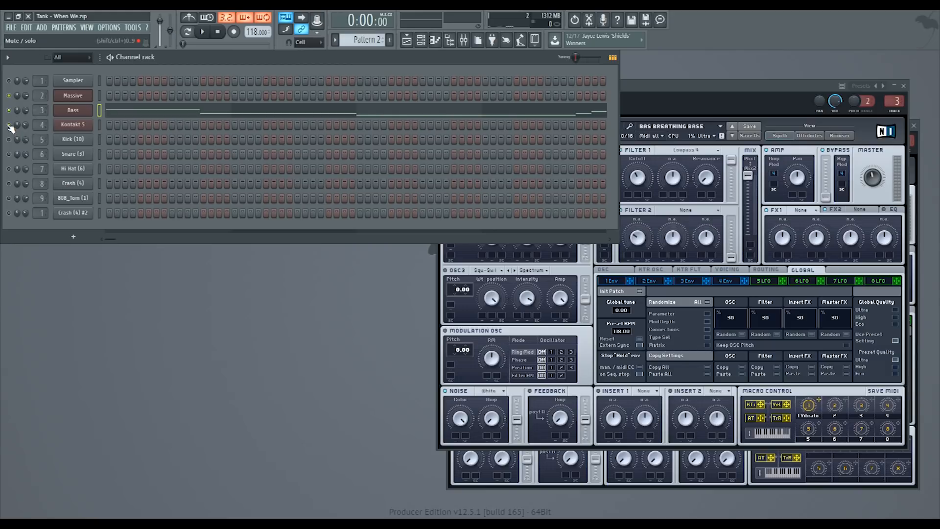
- Unmute the Kontakt 5 channel, open its Exhale instrument and play Pattern 2
left_click(98, 124)
left_click(70, 123)
key("space")
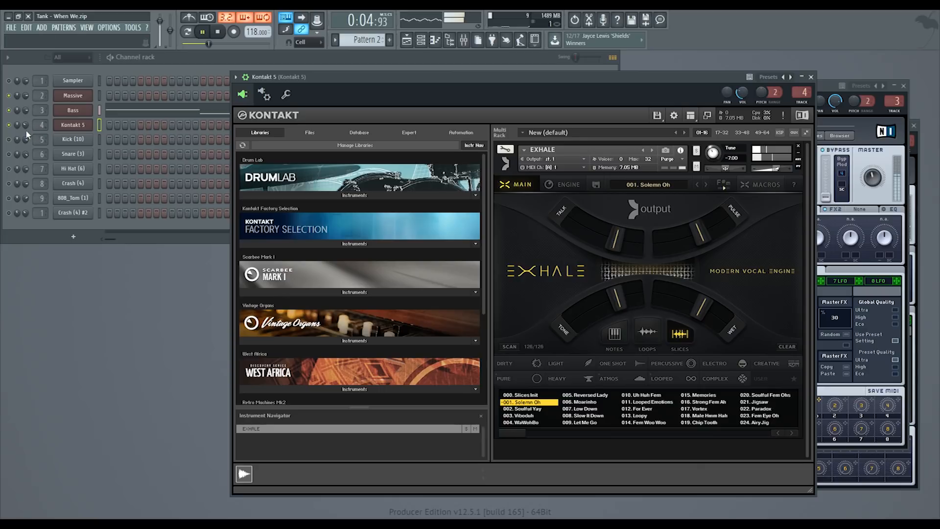
left_click(99, 86)
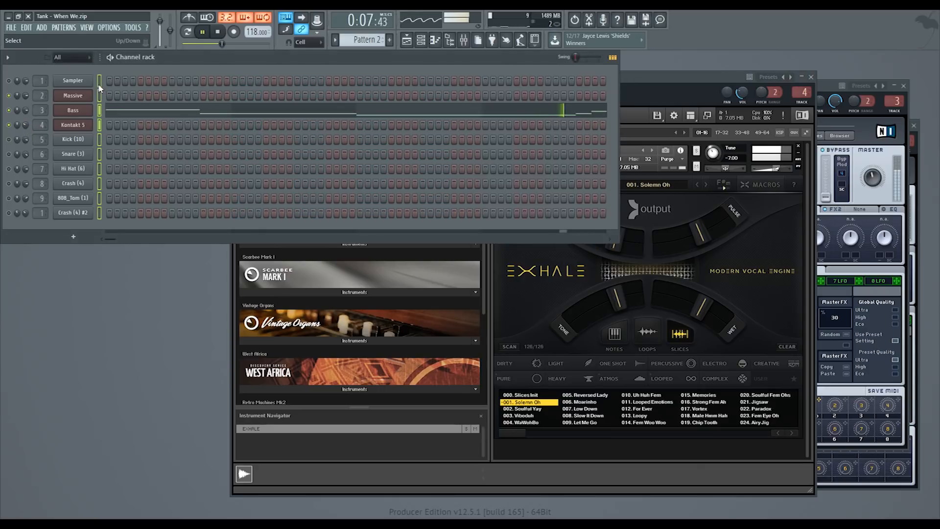
- Check the channel levels in the mixer, close it and stop playback
left_click(464, 40)
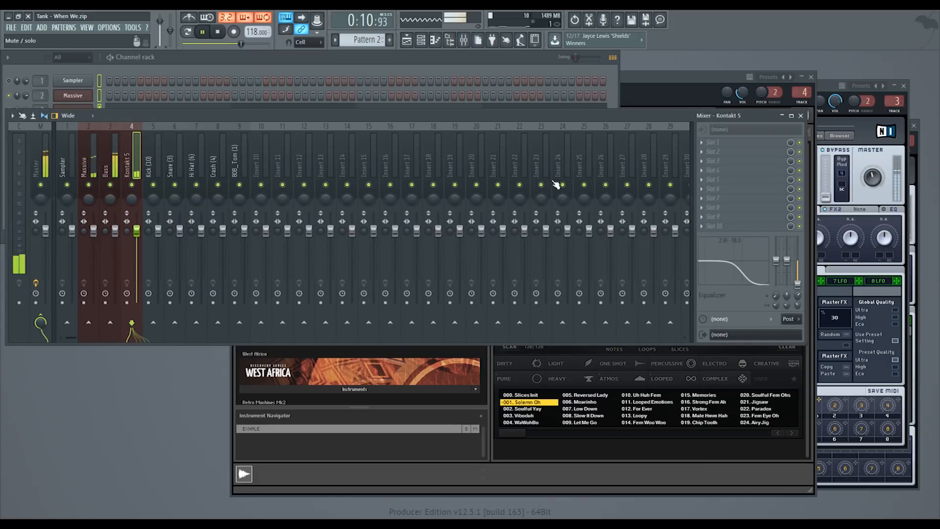
left_click(802, 117)
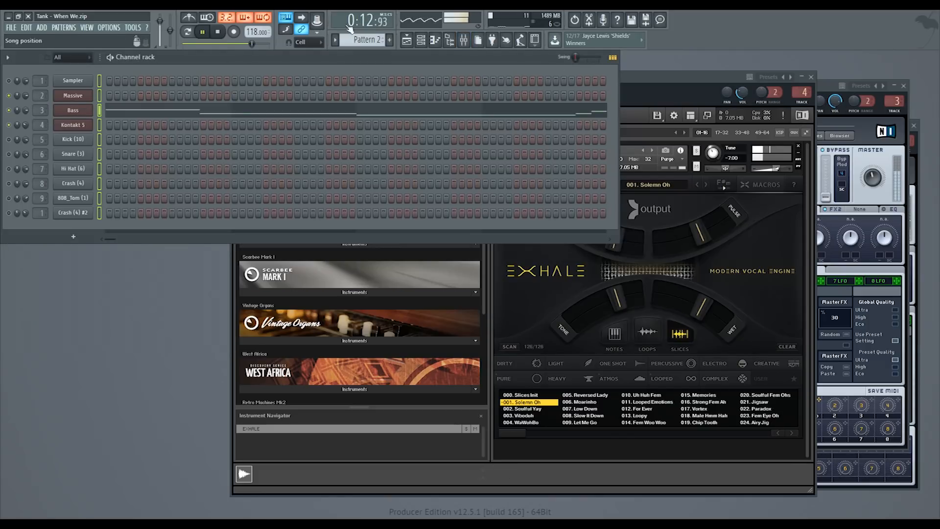
left_click(219, 32)
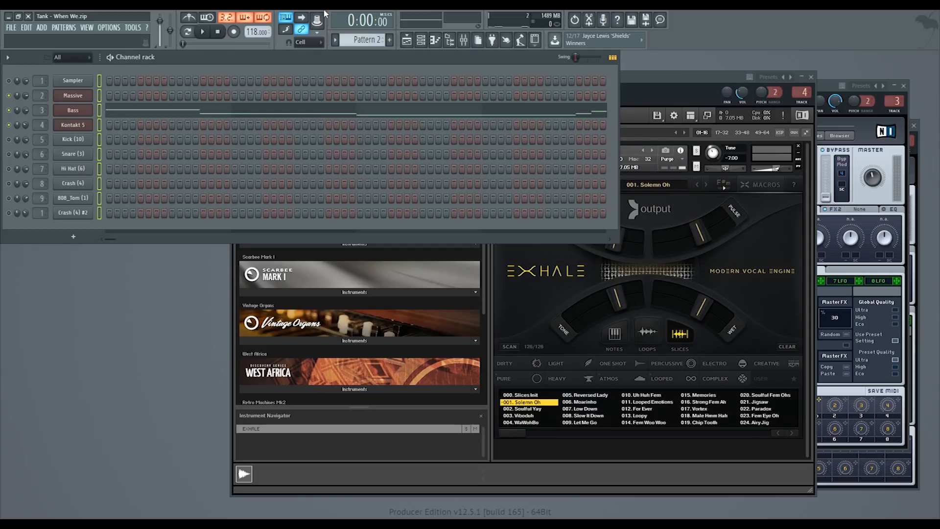
- Show the Exhale instrument once more, then close the Kontakt, Bass and Massive plugin windows
left_click(539, 286)
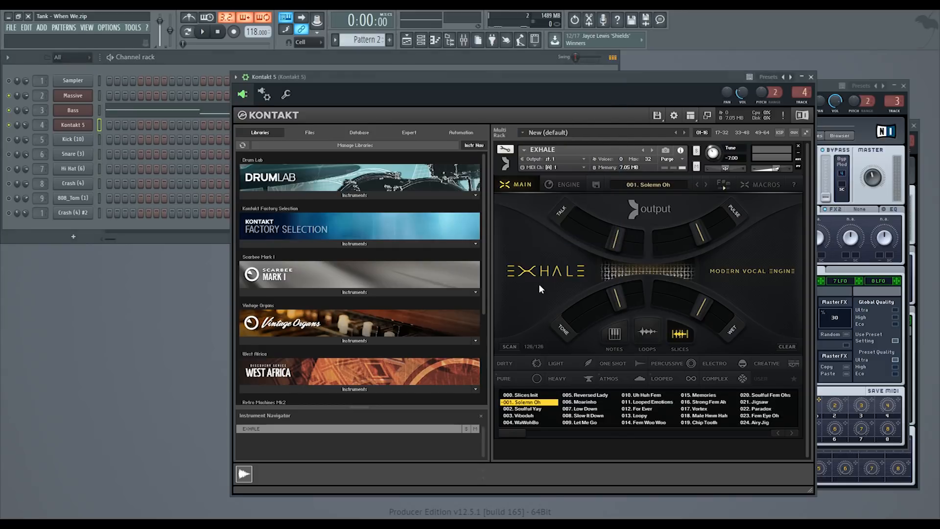
left_click(204, 37)
left_click(811, 78)
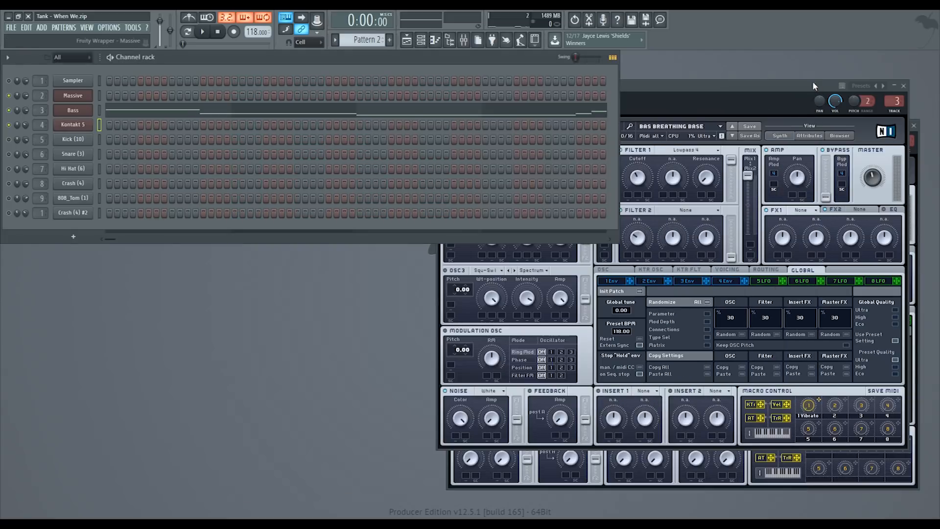
left_click(906, 85)
left_click(914, 126)
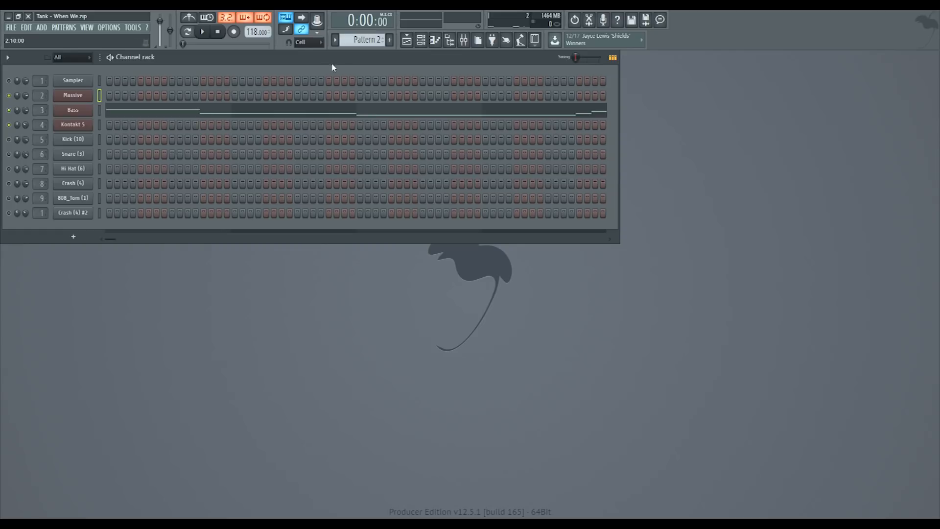
- In Pattern 4, clone the Hi Hat (6) channel and fill the clone with a hit on every second step
scroll(356, 39, "down", 2)
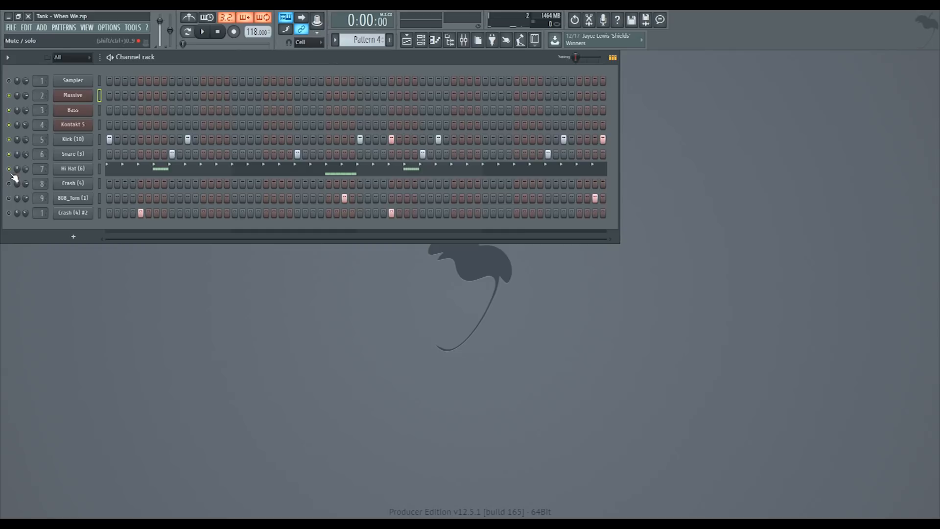
left_click(99, 169)
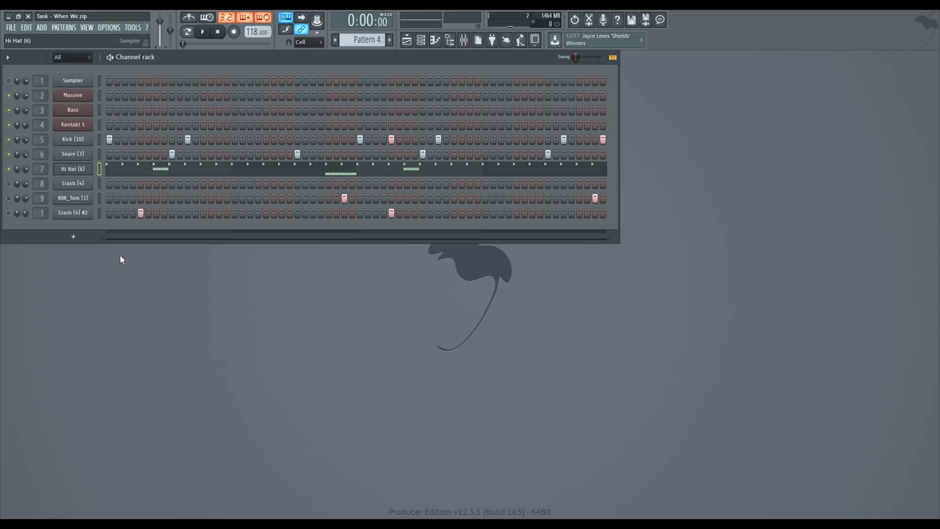
key("alt+c")
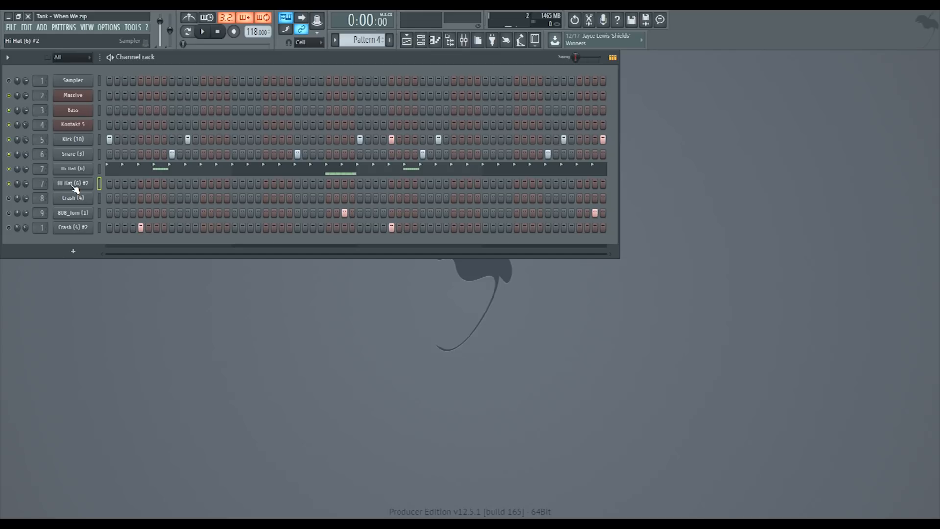
left_click(222, 216)
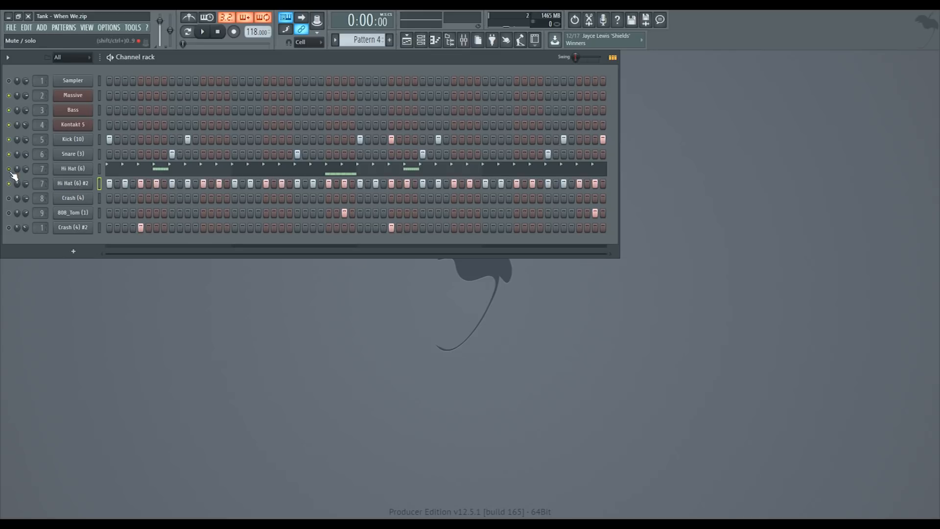
- Solo the cloned hi-hat channel and play Pattern 4
key("space")
key("space")
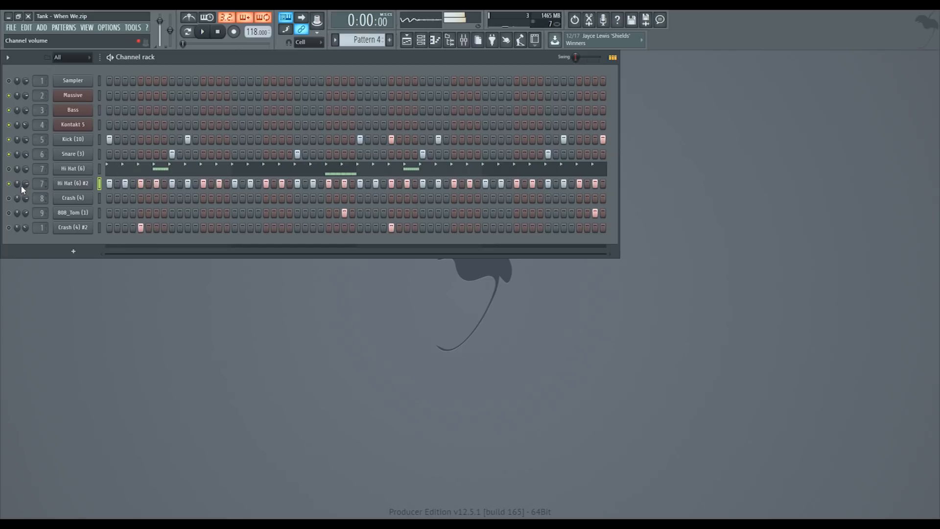
key("space")
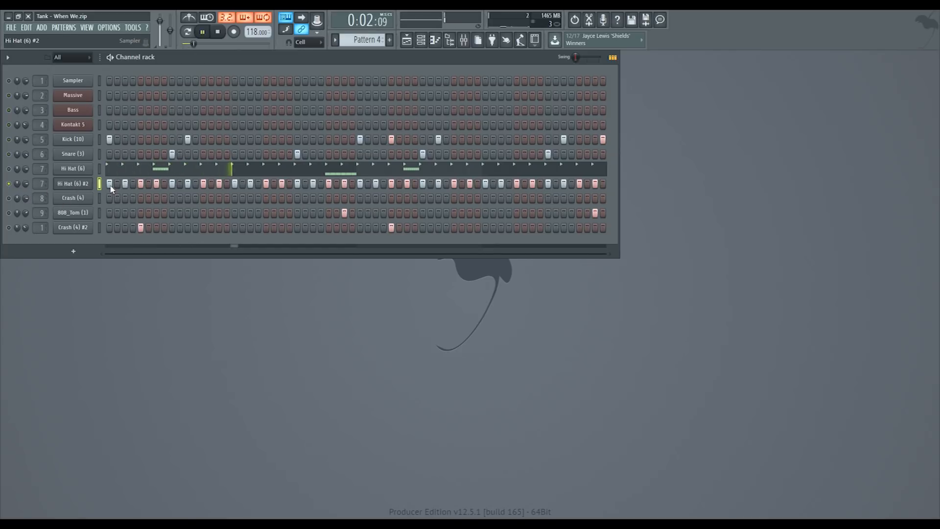
- Paint a one-beat roll of short D#4 notes at the start of bar 4 in the cloned hi-hat's piano roll, and close it
key("F7")
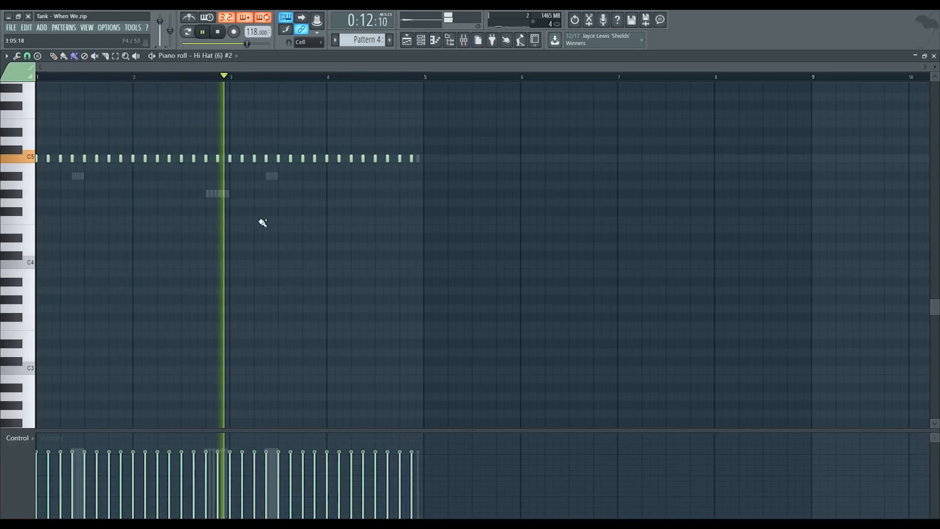
left_click_drag(328, 239, 384, 243)
right_click(383, 240)
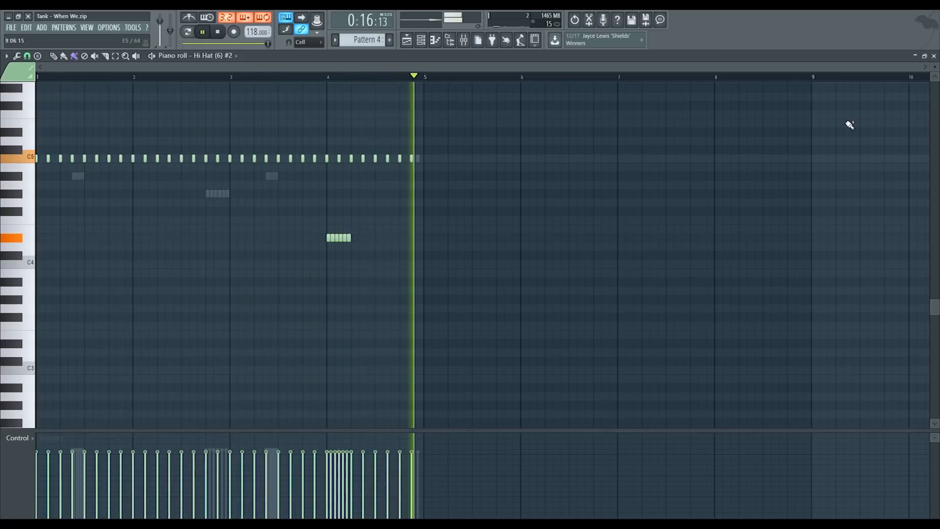
left_click(934, 56)
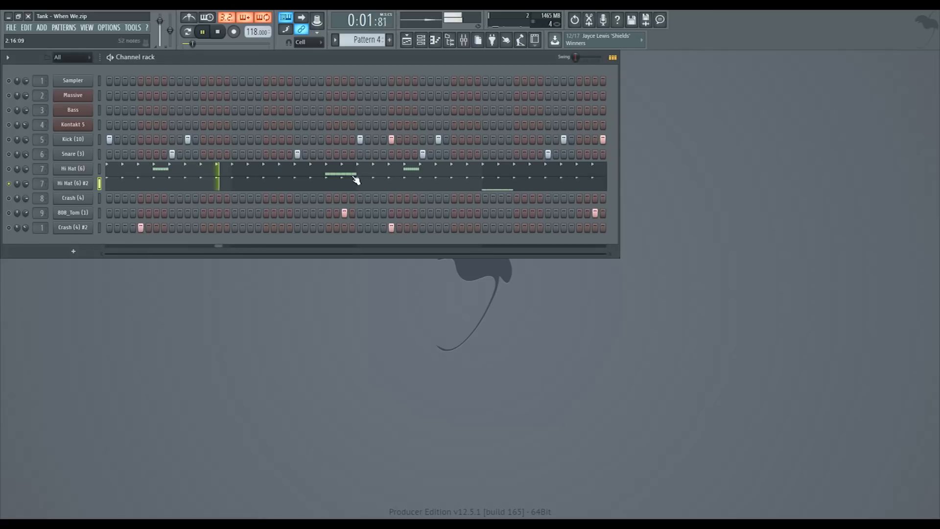
- Open the cloned hi-hat's sampler settings and turn on Normalize for its sample
left_click(91, 183)
left_click(252, 283)
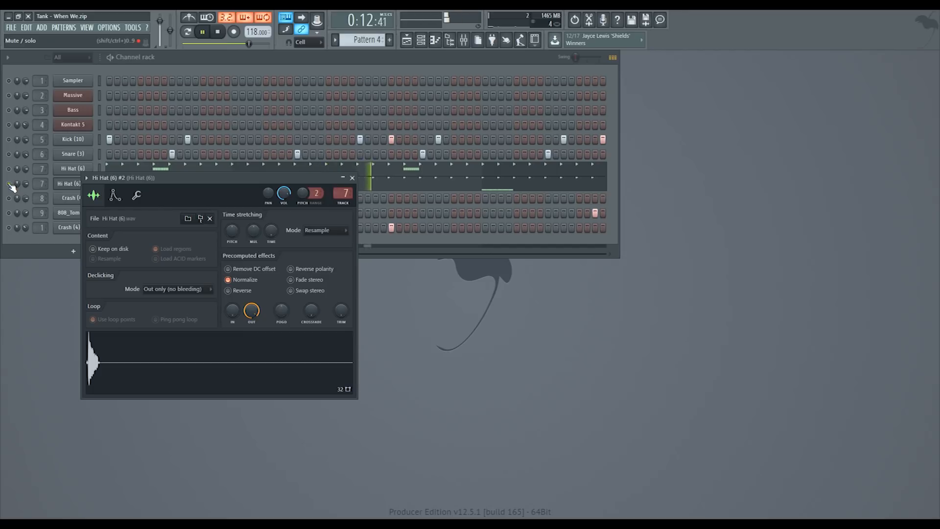
- Mute the cloned hi-hat and unmute the original hi-hat, kick and snare channels
left_click(10, 184)
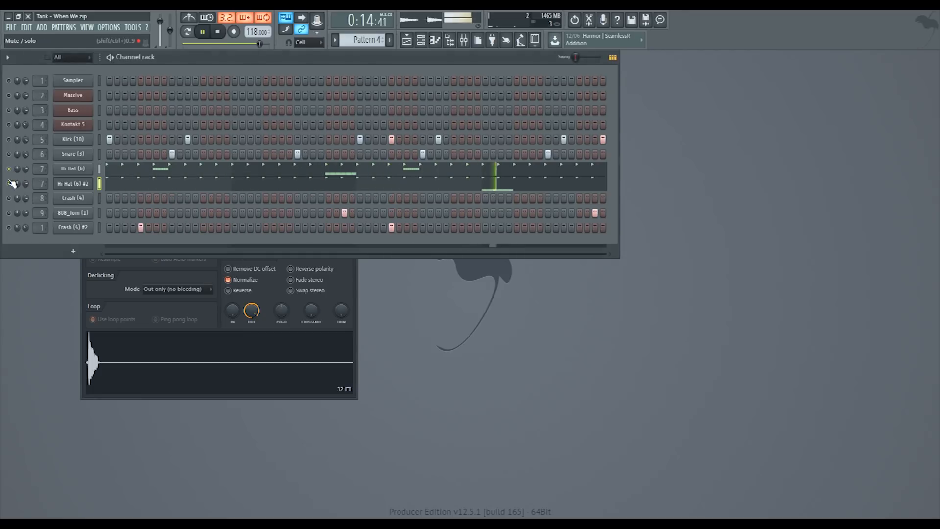
left_click(9, 139)
left_click(9, 154)
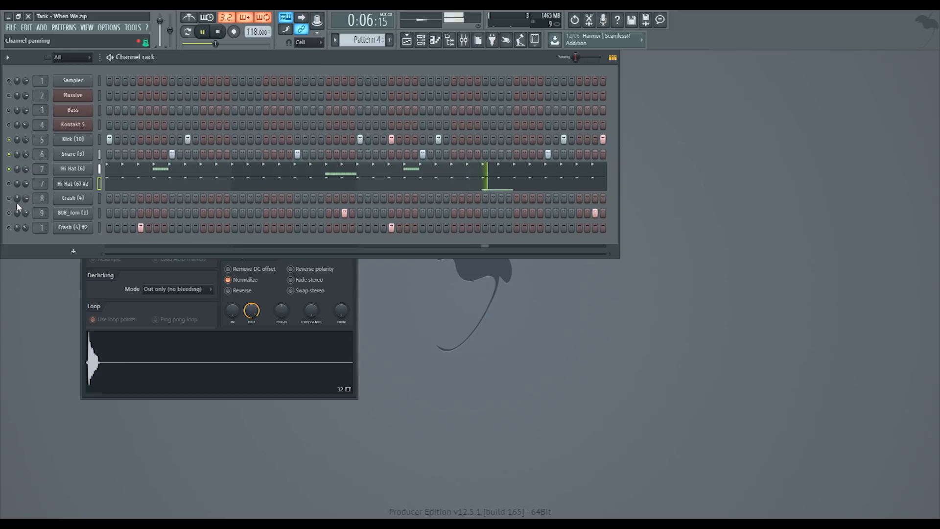
- Unmute the Crash (4) #2 channel and open its sampler settings
left_click(9, 228)
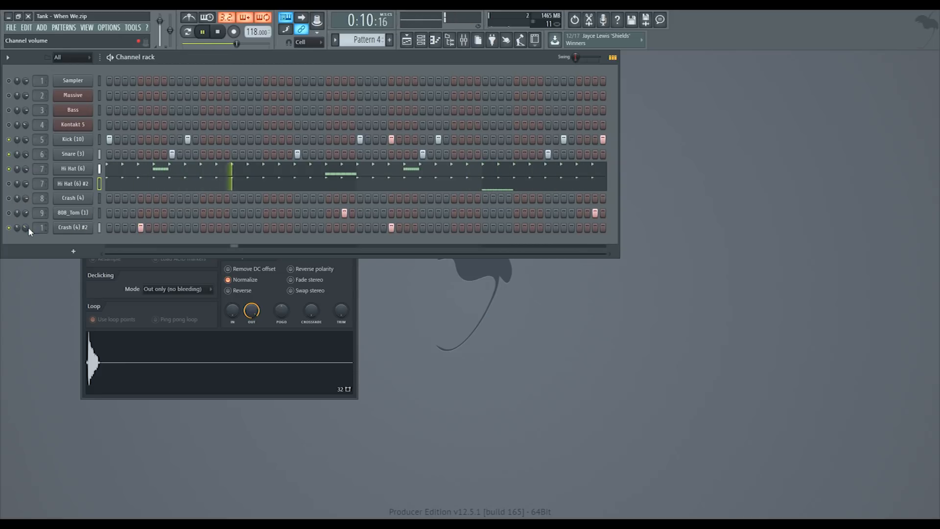
left_click(73, 227)
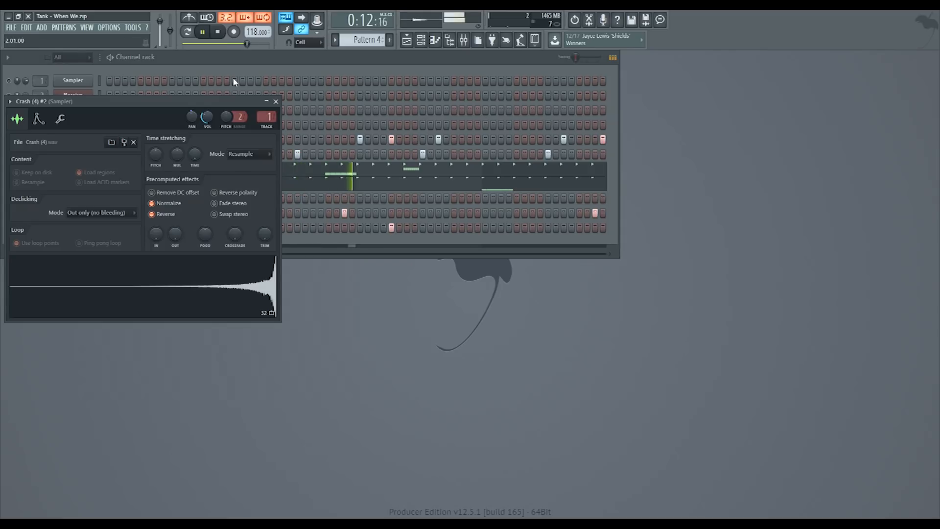
- Stop playback and move the Crash (4) #2 sampler settings clear of the channel names, keeping the window in front
left_click(221, 34)
left_click_drag(182, 102, 546, 108)
left_click(184, 234)
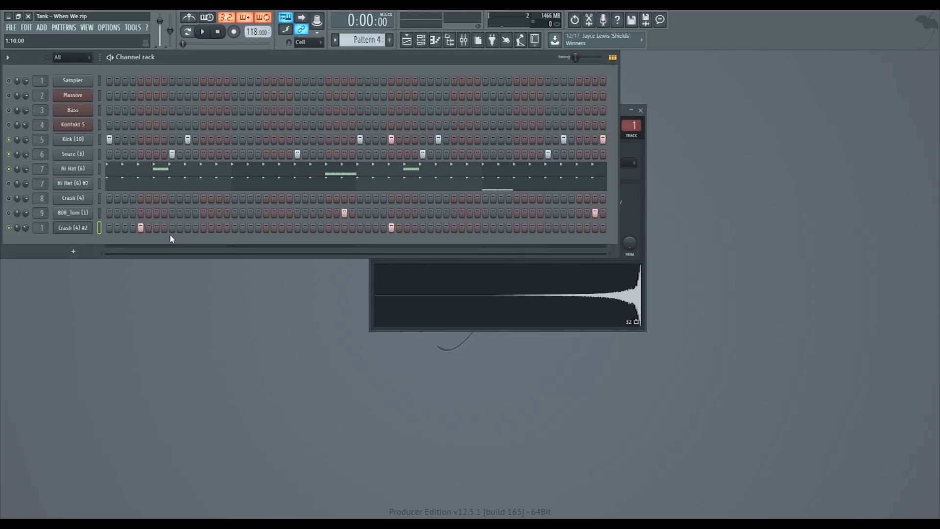
left_click(72, 227)
left_click(72, 228)
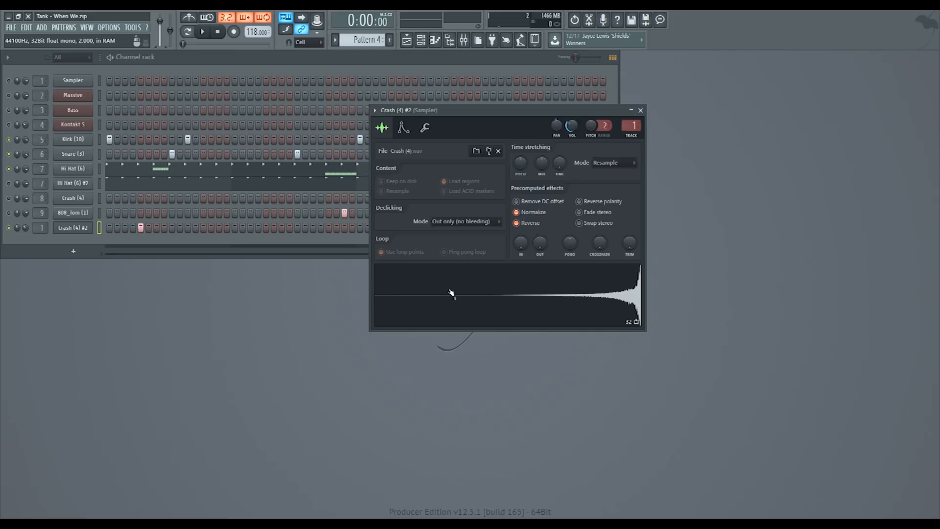
- Replace the Crash (4) #2 channel's sample with its first 0.481 seconds, trimmed in Edison, and play the drum pattern
double_click(566, 308)
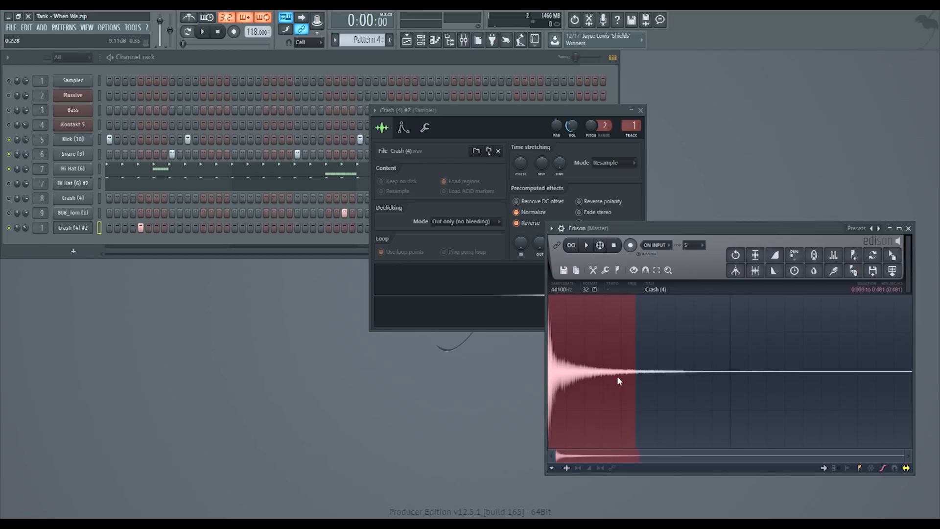
key("ctrl+Delete")
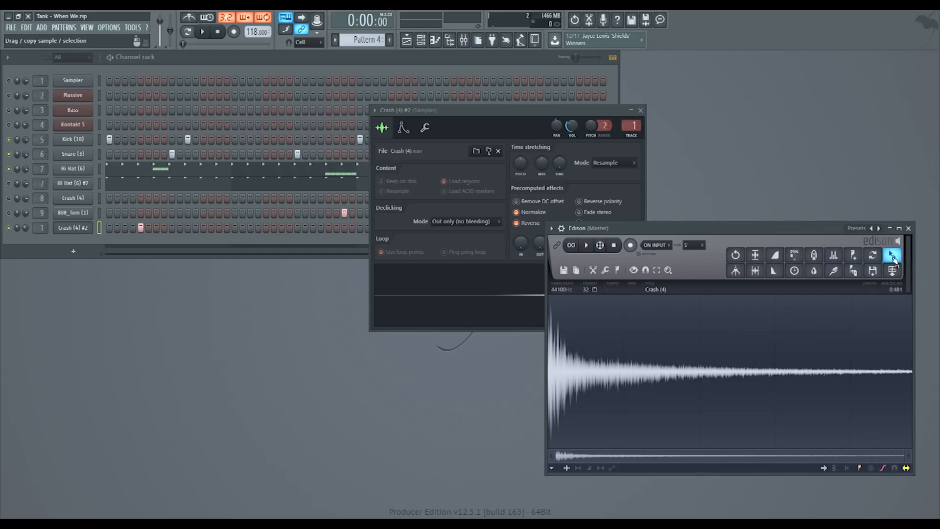
left_click_drag(892, 255, 212, 251)
left_click_drag(77, 228, 77, 229)
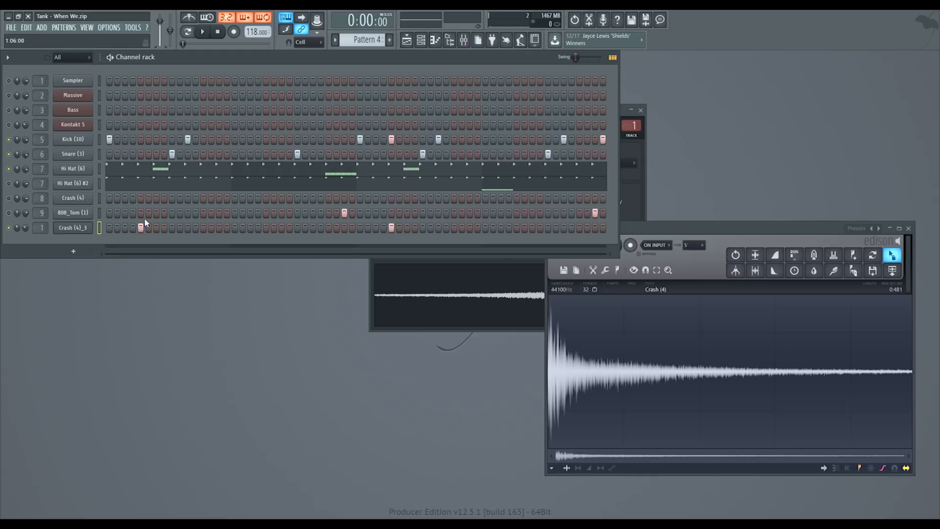
left_click(203, 32)
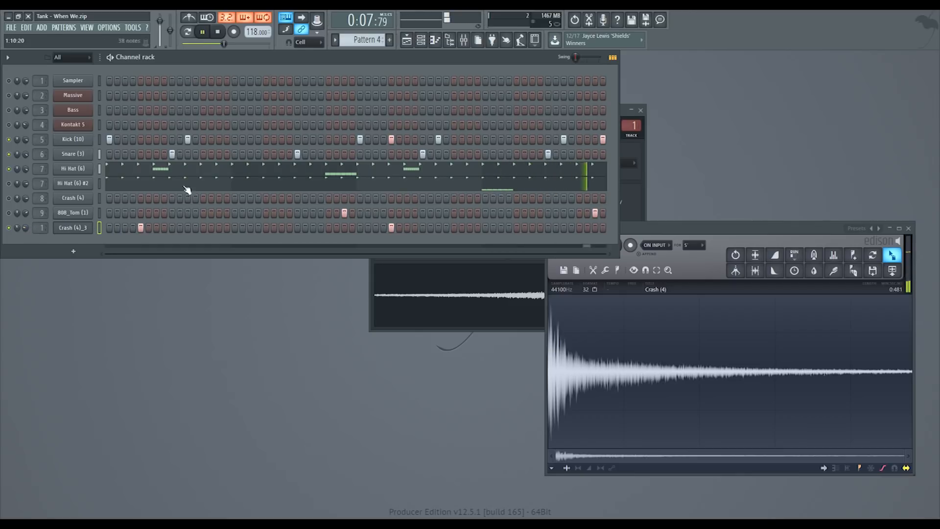
key("space")
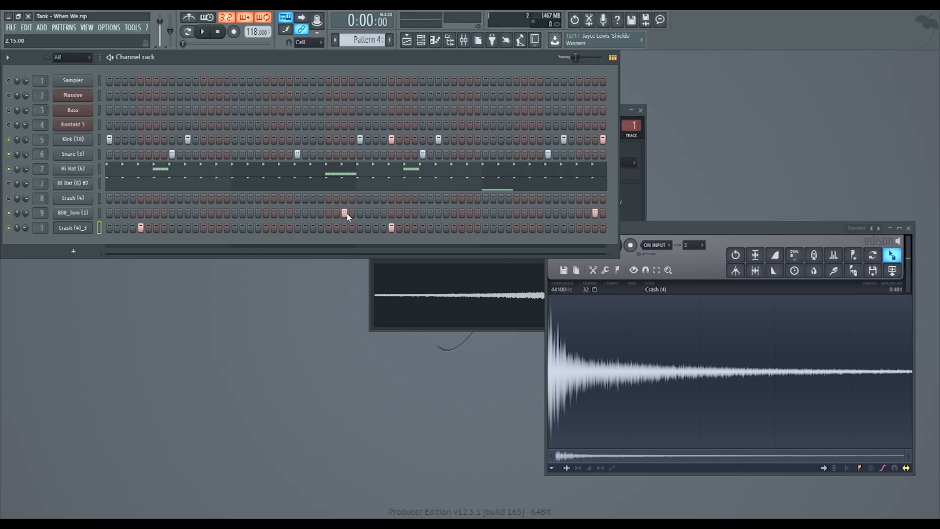
- Unmute the 808_Tom (1) channel and check the root note in its channel settings
left_click(72, 212)
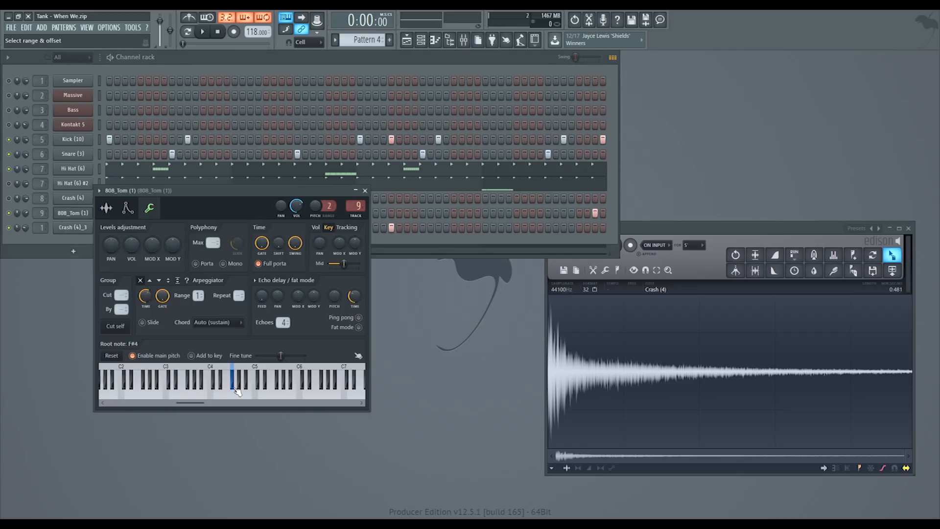
left_click(365, 191)
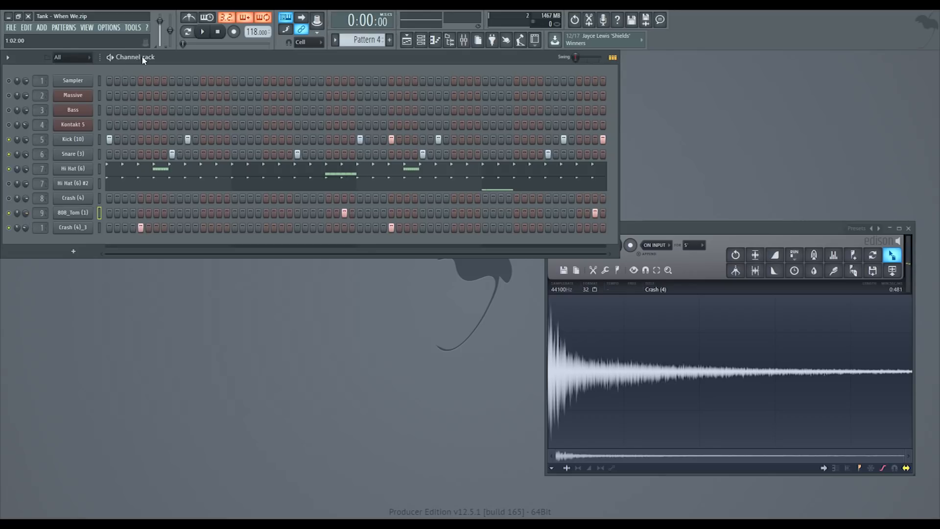
- Play the pattern and unmute the Massive, Bass, Kontakt 5, Hi Hat (6) #2 and Crash (4) channels to hear the full beat
left_click(203, 32)
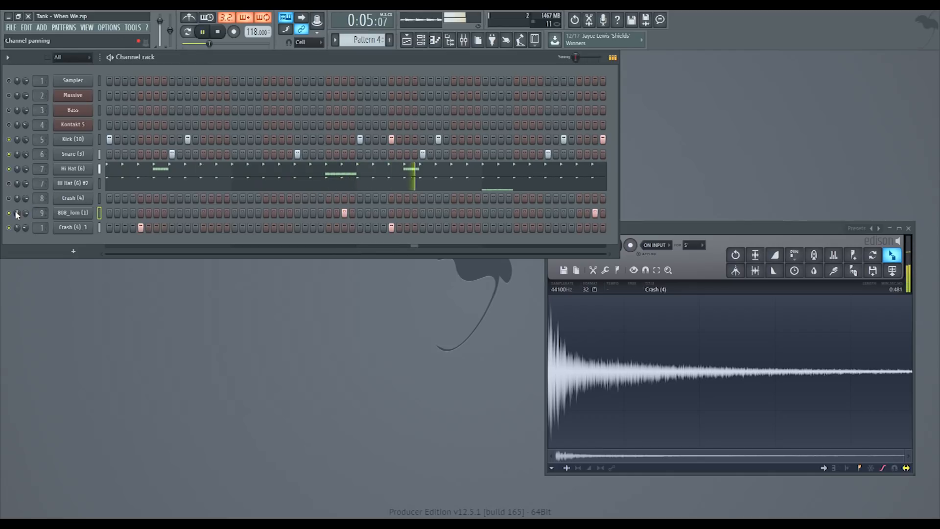
left_click(8, 96)
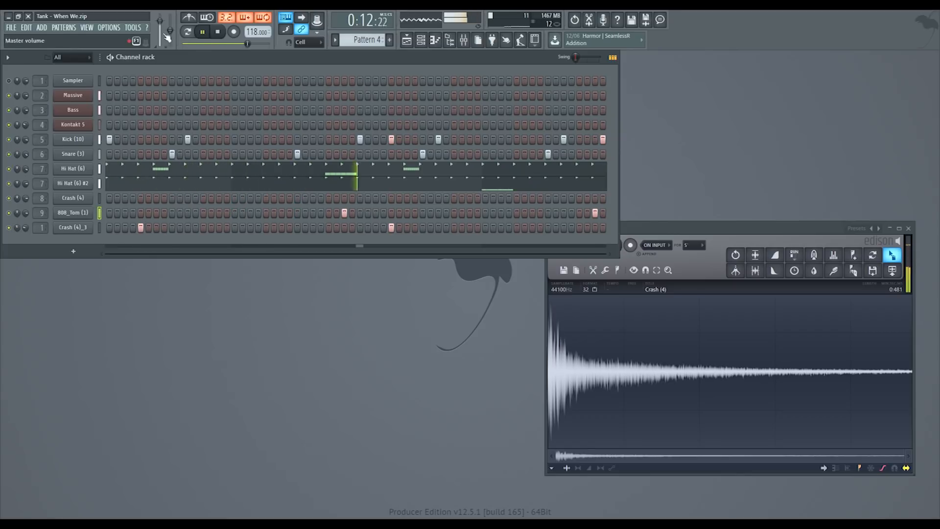
left_click(201, 32)
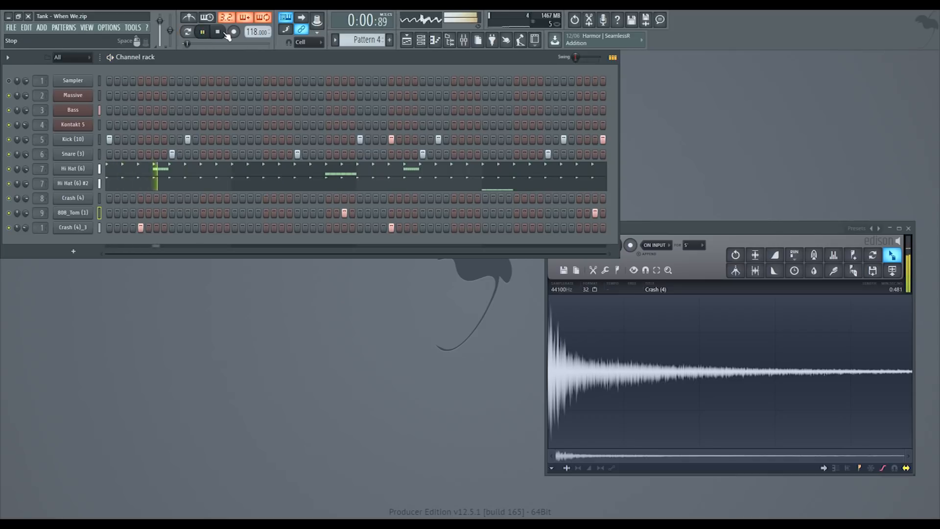